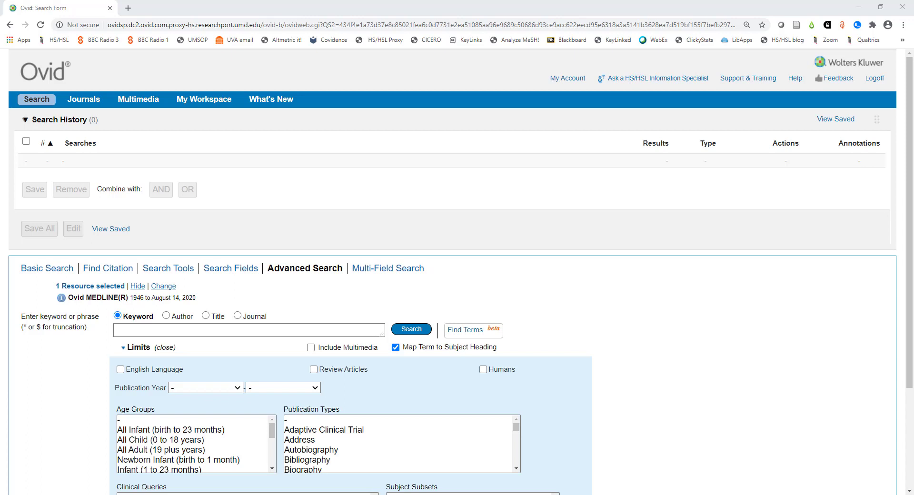
# Enter 'heart attack' in the keyword search box
pyautogui.click(164, 330)
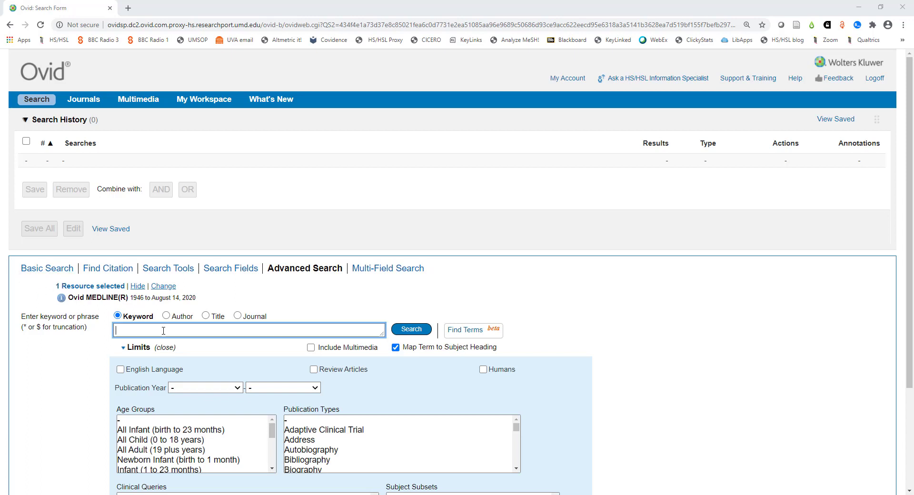
pyautogui.write('hea')
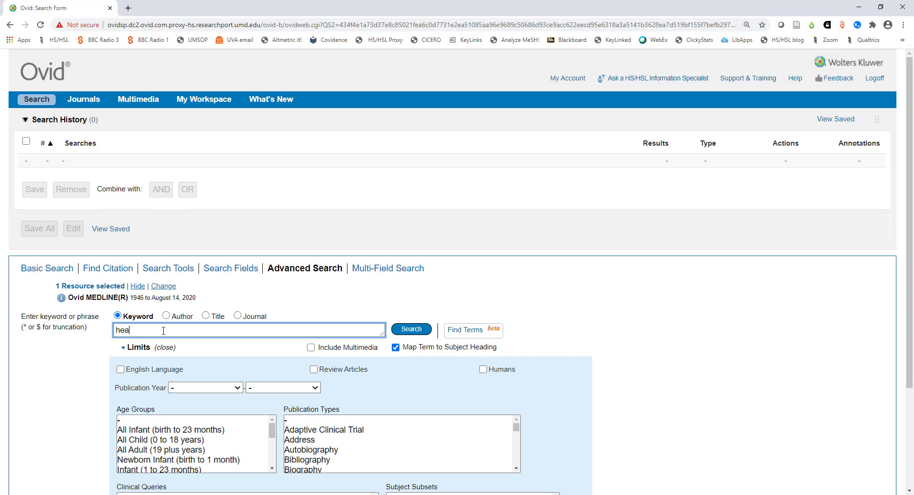
pyautogui.write('rt attac')
pyautogui.write('k')
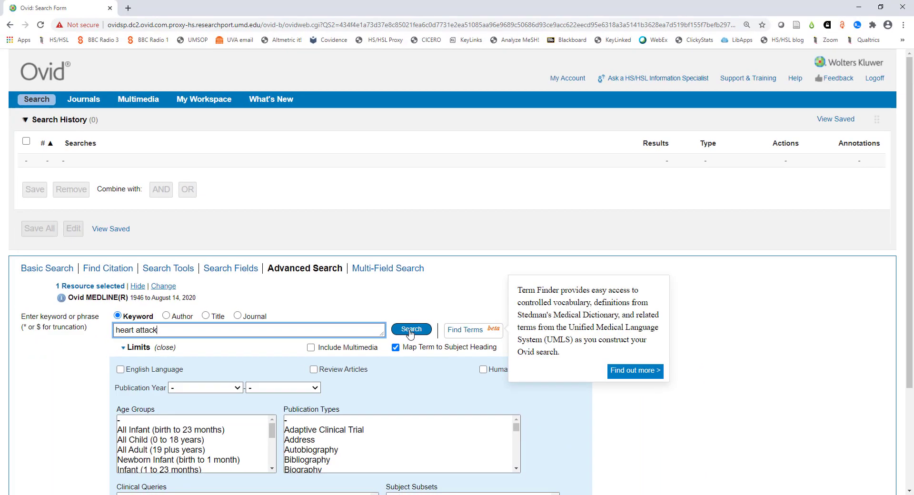
# Map 'heart attack' to the Myocardial Infarction subject heading and run it (165,730 results)
pyautogui.click(410, 329)
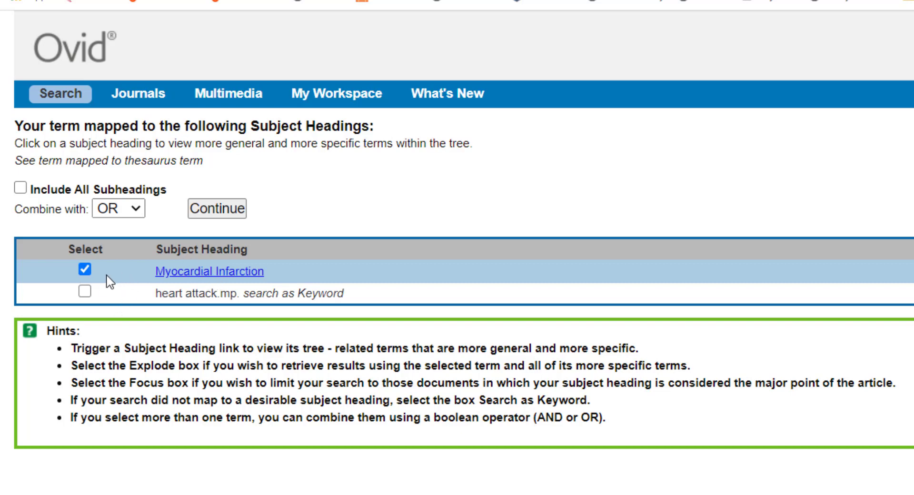
pyautogui.click(206, 214)
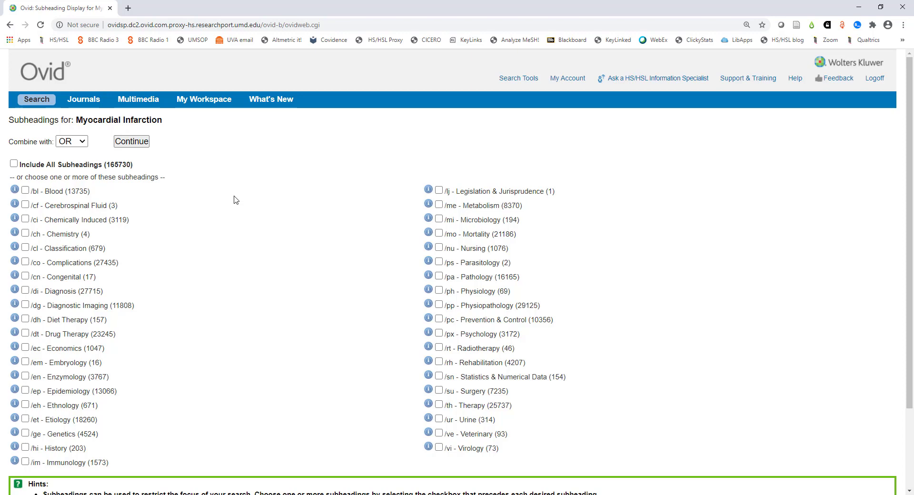
pyautogui.click(140, 143)
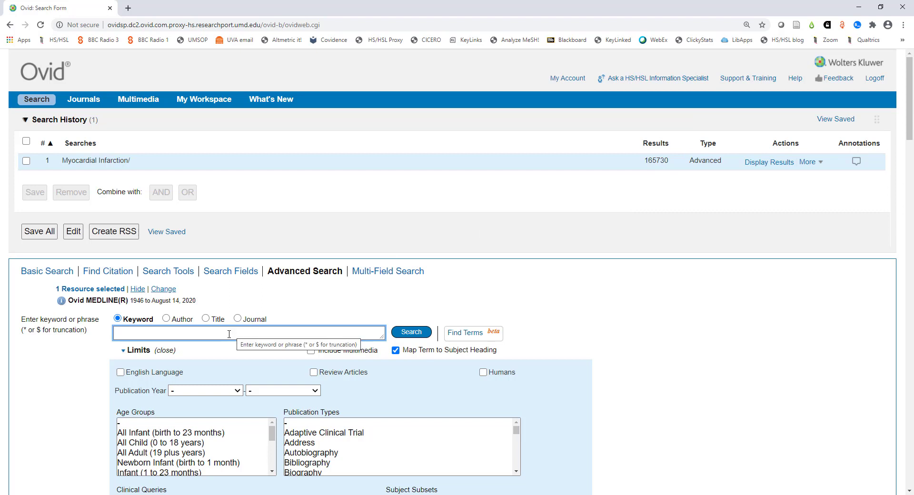
# Enter 'smoking' in the keyword search box
pyautogui.write('smo')
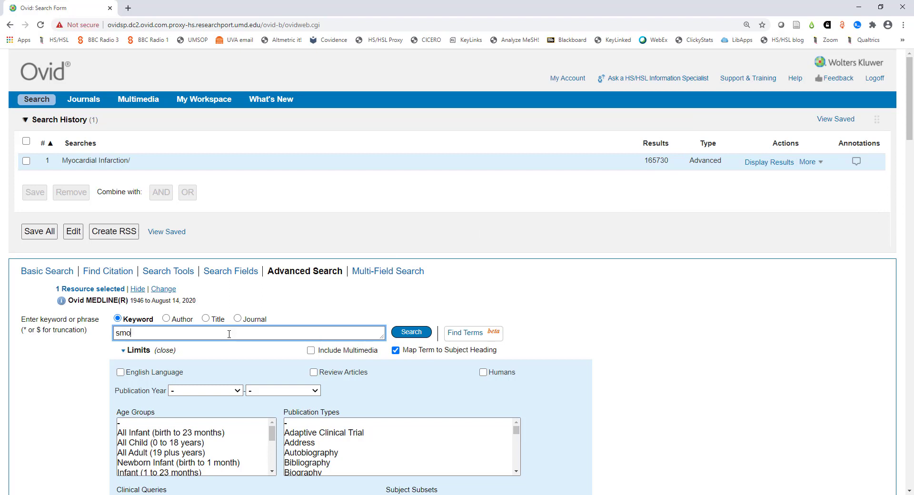
pyautogui.write('king')
# Map 'smoking' to the Smoking subject heading and run it (140,092 results)
pyautogui.click(401, 335)
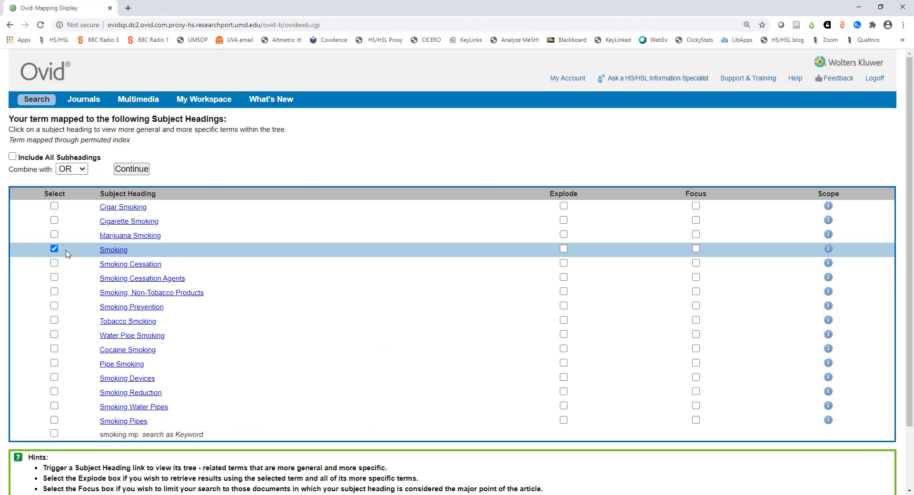
pyautogui.click(135, 170)
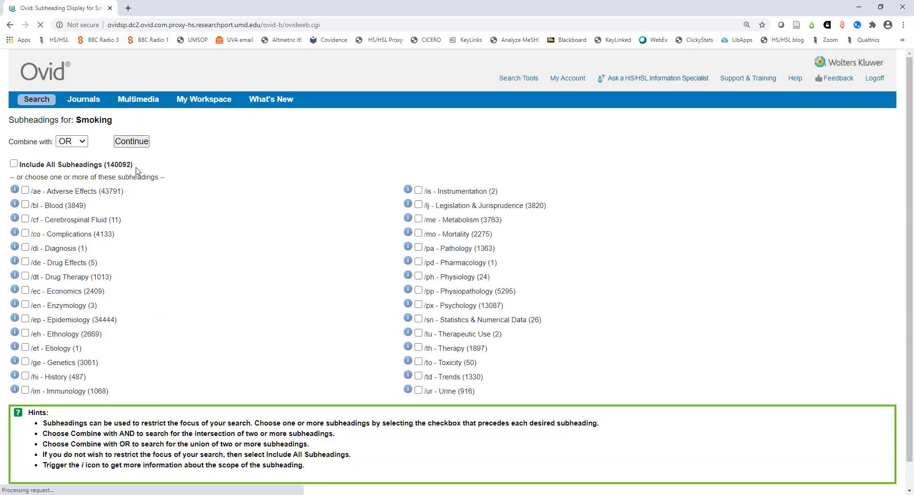
pyautogui.click(128, 146)
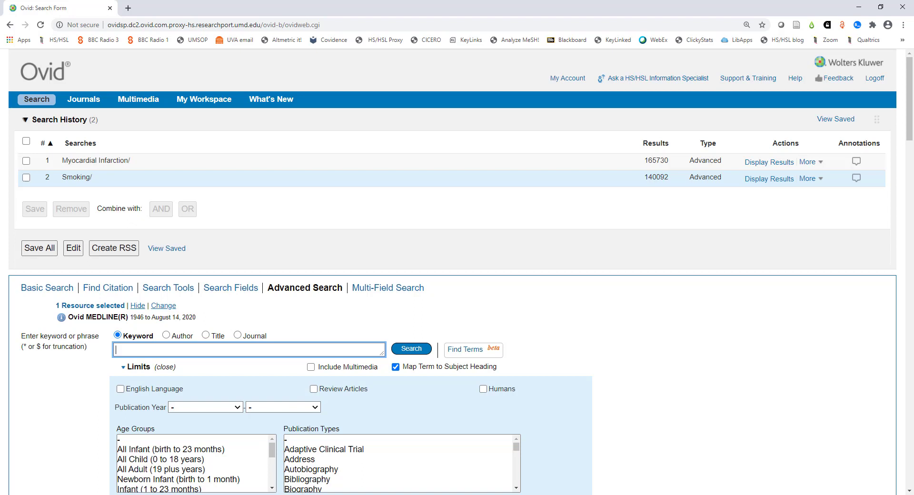
# Combine searches 1 and 2 with AND, giving 3,061 results
pyautogui.click(27, 161)
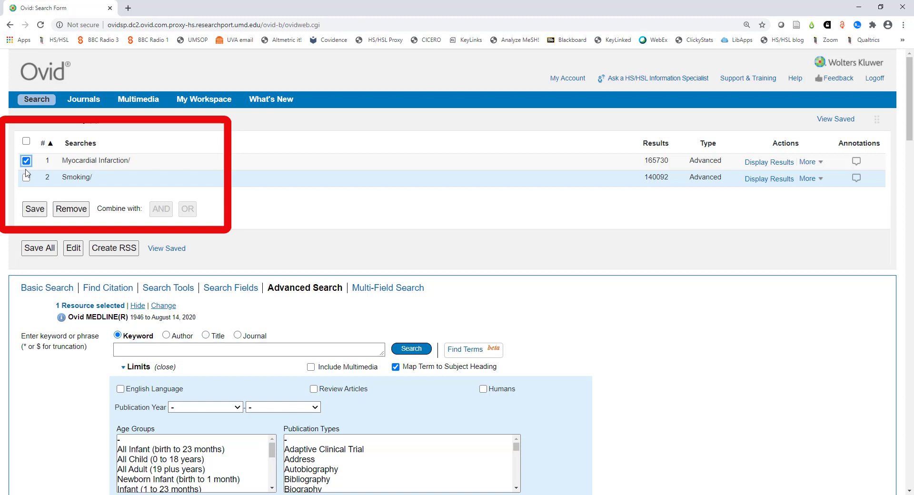
pyautogui.click(27, 177)
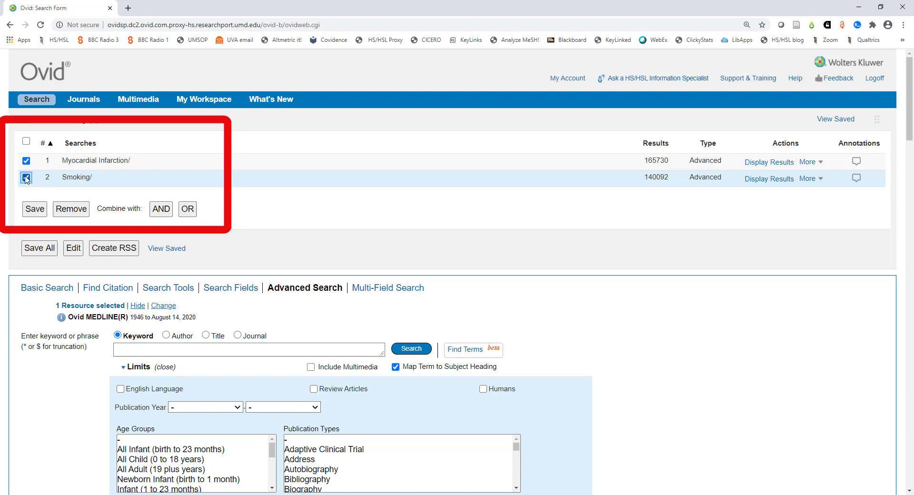
pyautogui.click(161, 209)
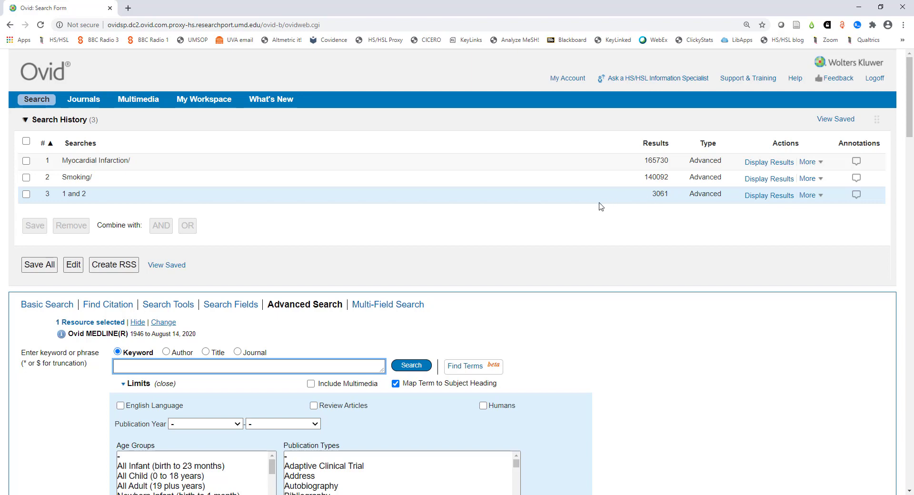
pyautogui.scroll(-4, 447, 225)
pyautogui.scroll(-1, 447, 224)
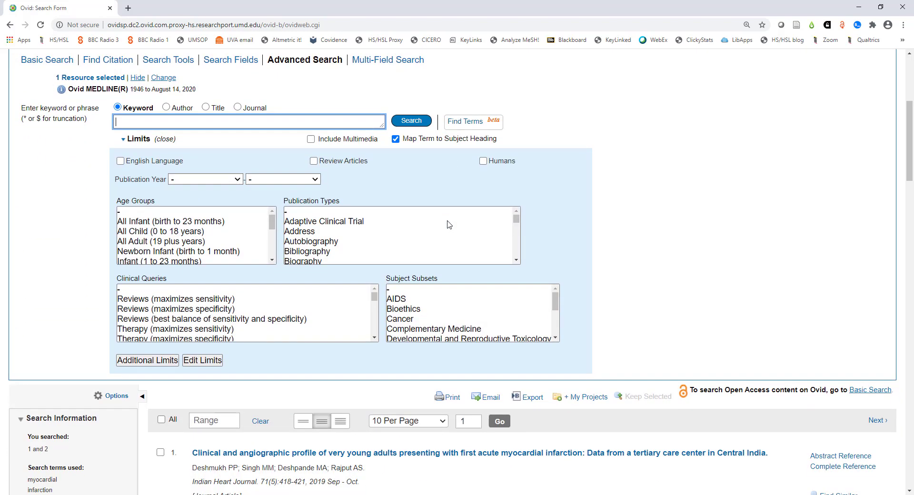
pyautogui.scroll(-3, 447, 224)
pyautogui.scroll(-4, 447, 224)
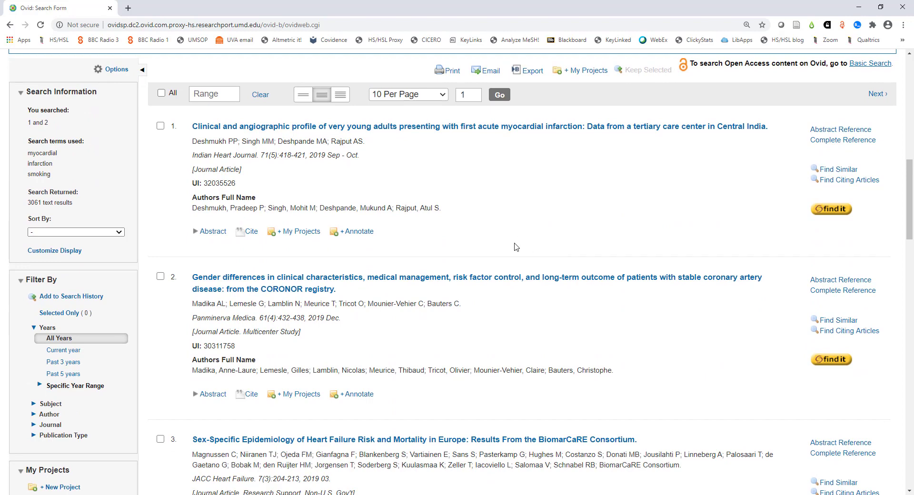
pyautogui.scroll(4, 517, 246)
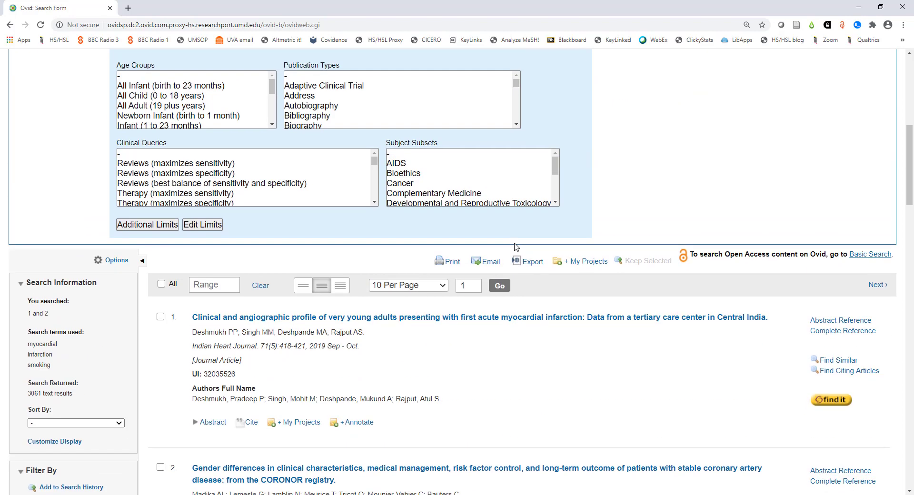
pyautogui.scroll(2, 516, 246)
pyautogui.scroll(1, 516, 246)
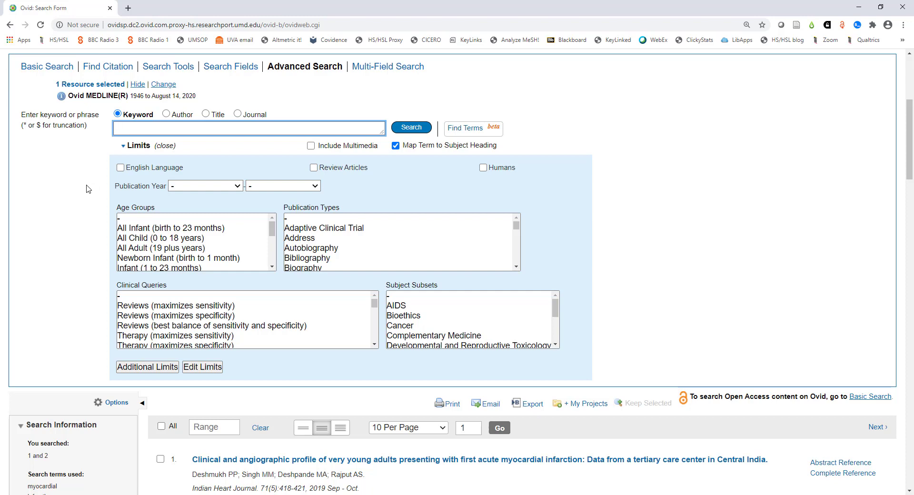
# Apply the Female limit to search 3 via Additional Limits, giving 2,027 results
pyautogui.scroll(-1, 88, 189)
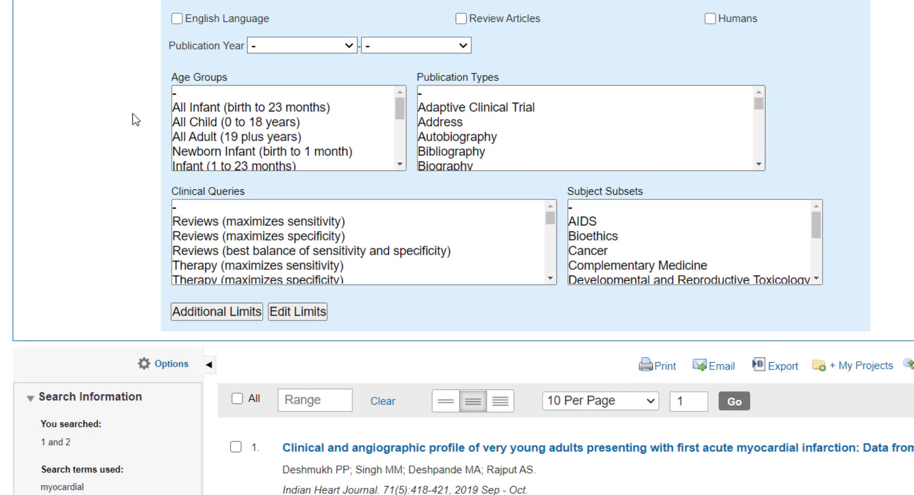
pyautogui.click(193, 315)
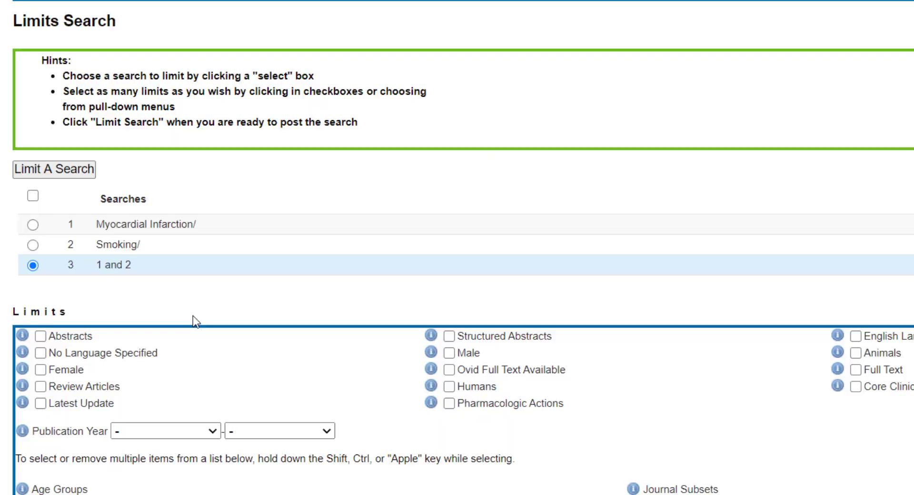
pyautogui.scroll(-6, 359, 290)
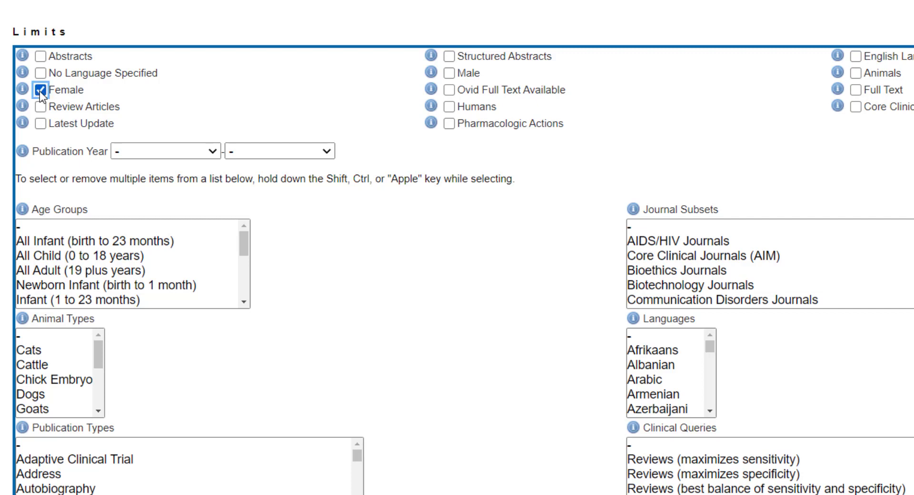
pyautogui.scroll(3, 179, 108)
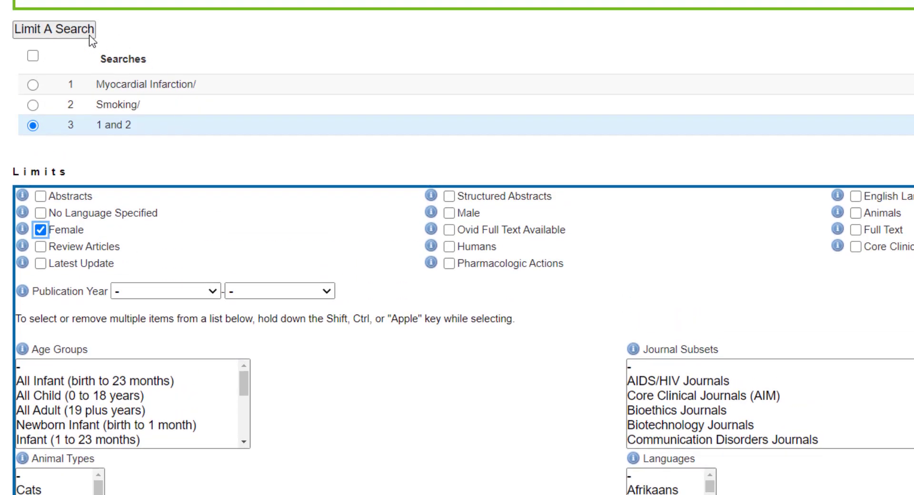
pyautogui.click(47, 36)
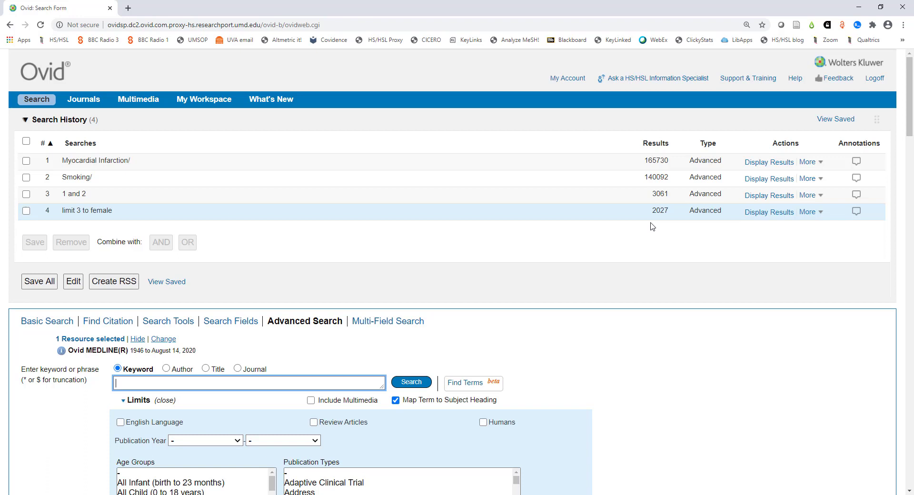
# Scroll down to the 2,027 results for 'limit 3 to female'
pyautogui.scroll(-5, 476, 299)
pyautogui.scroll(-4, 537, 316)
pyautogui.scroll(-2, 537, 316)
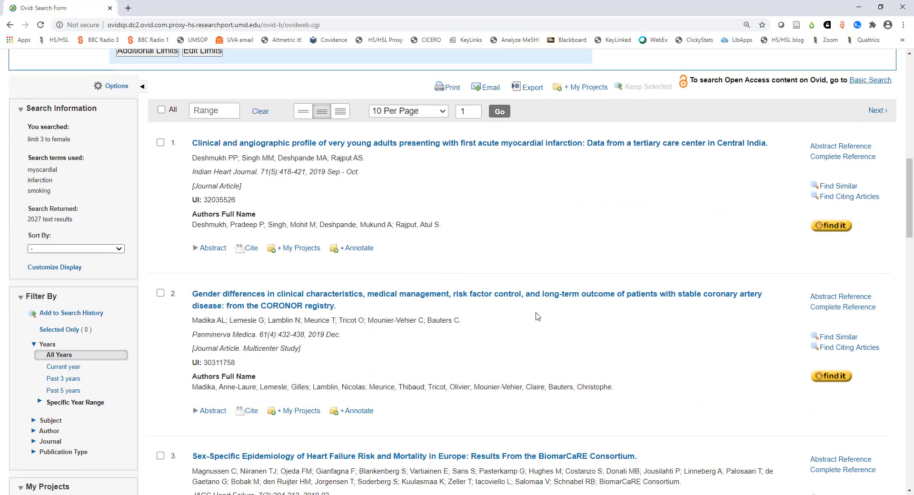